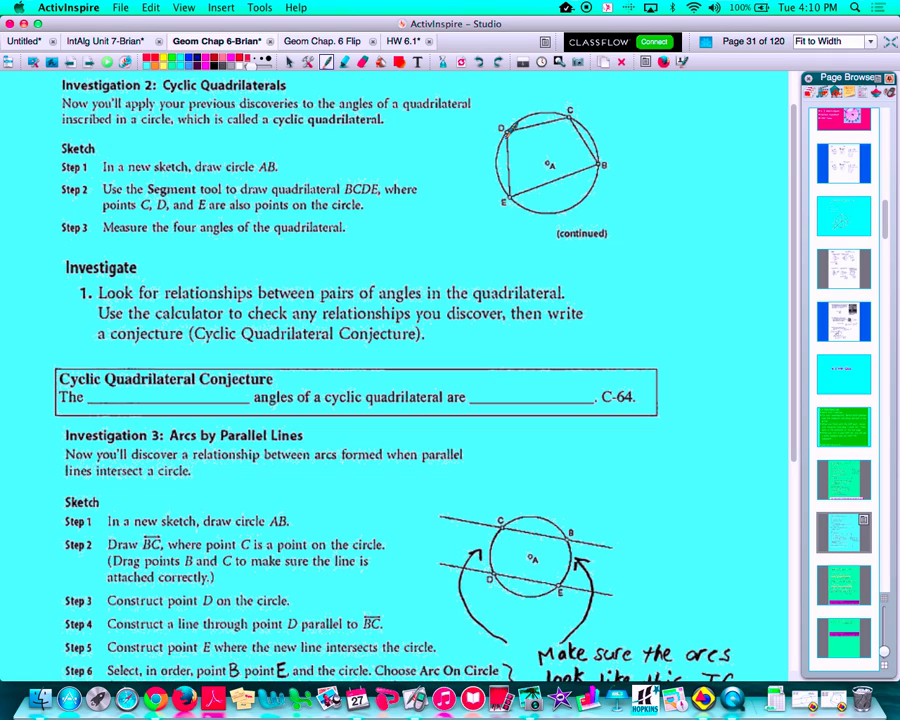
Loop the Investigation 2 cyclic-quadrilateral paragraph in blue ink and open the Cyclic Quad sketch
mouse_move(100, 93)
mouse_down()
mouse_move(90, 127)
mouse_move(408, 124)
mouse_move(386, 80)
mouse_move(65, 85)
mouse_up()
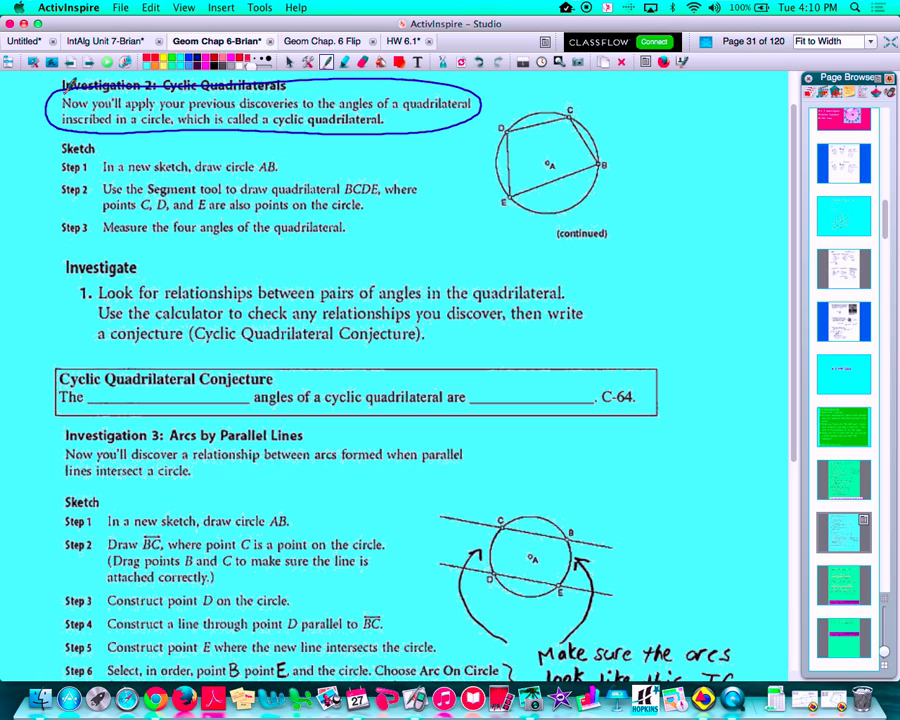
click(836, 702)
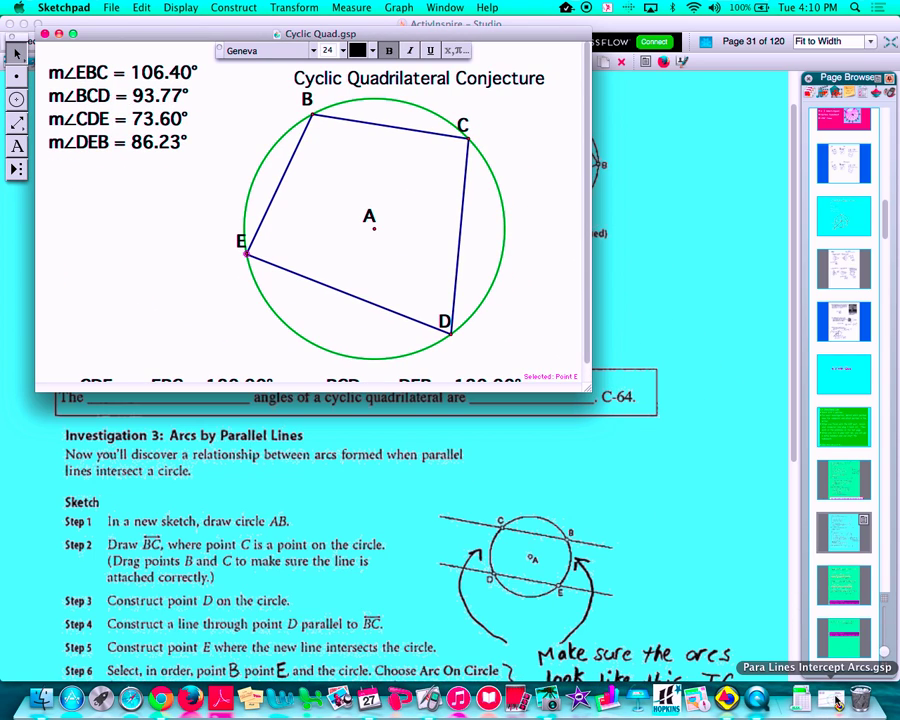
Drag point E along the circle until ∠EBC reads 99.97° and ∠CDE 80.03°
drag(545, 37, 617, 47)
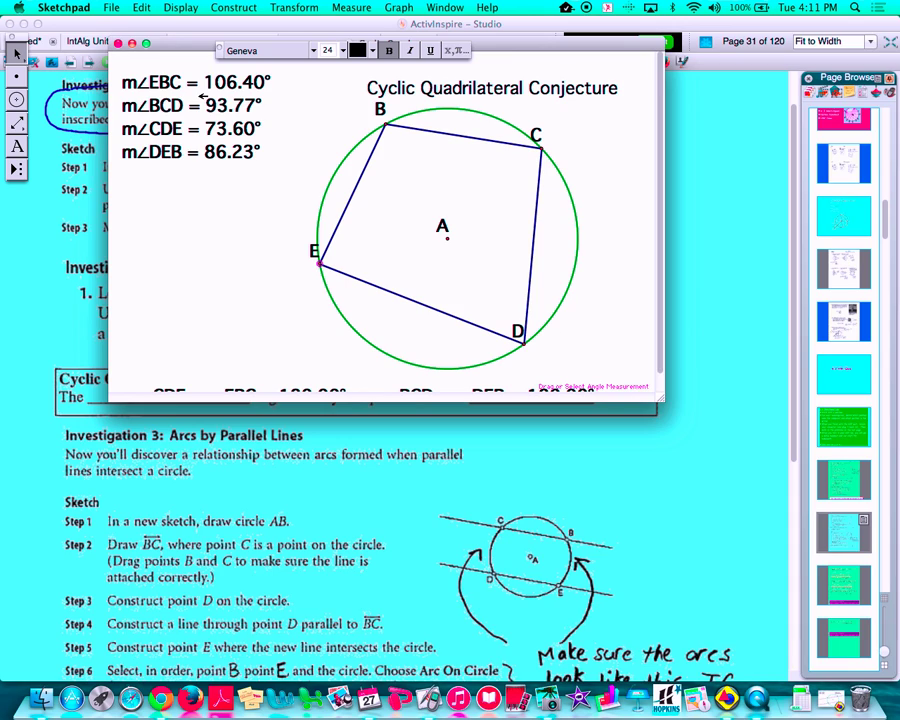
mouse_move(318, 263)
mouse_down()
mouse_move(343, 310)
mouse_move(316, 243)
mouse_move(342, 313)
mouse_move(318, 239)
mouse_move(332, 292)
mouse_move(319, 261)
mouse_move(327, 284)
mouse_up()
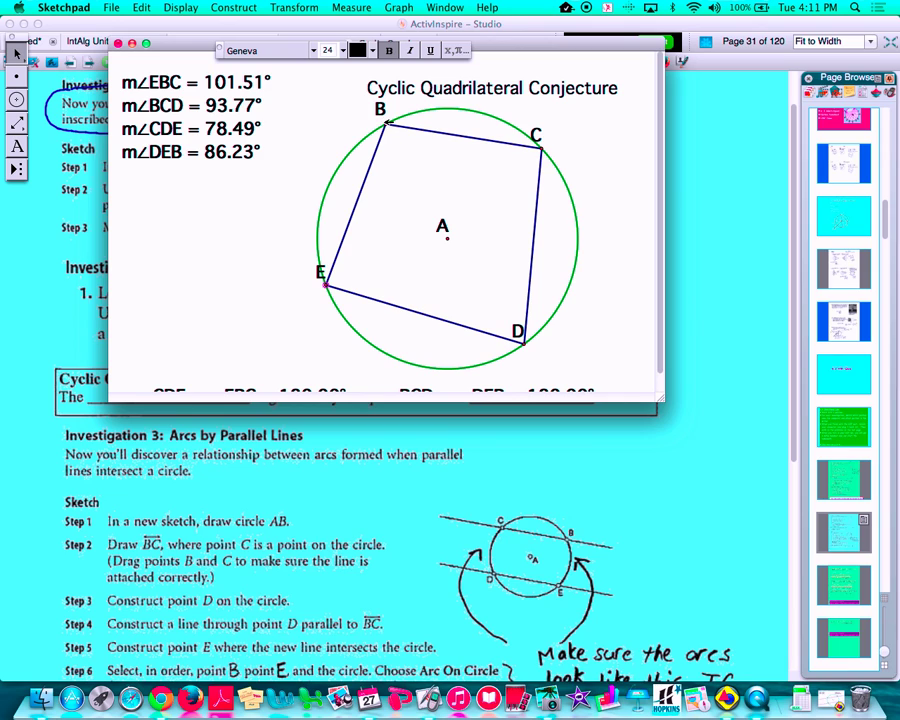
mouse_move(327, 284)
mouse_down()
mouse_move(319, 251)
mouse_move(327, 284)
mouse_move(366, 325)
mouse_move(327, 291)
mouse_up()
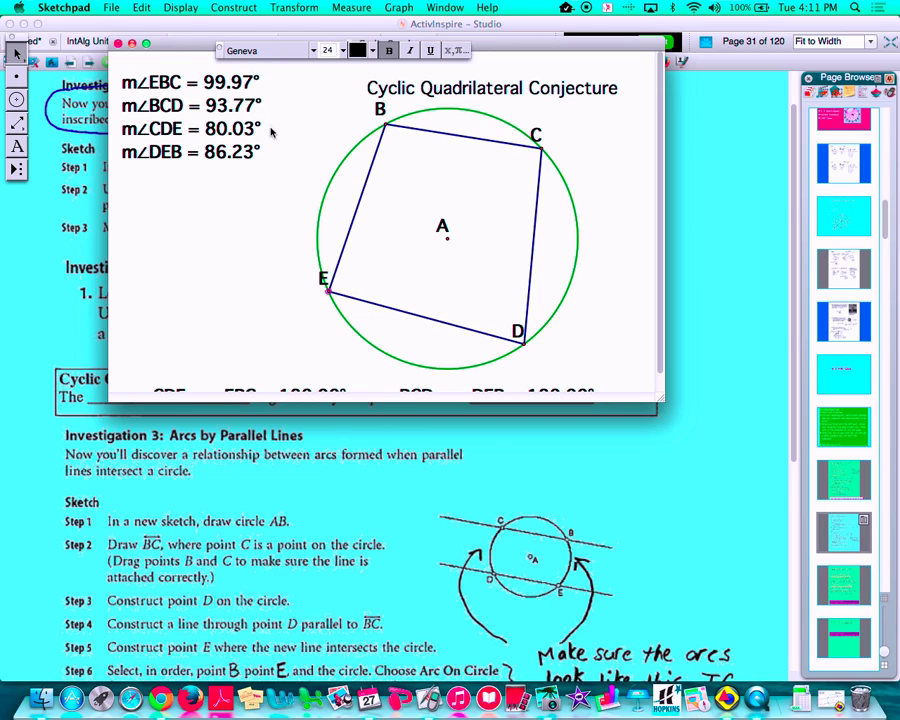
Slide point E until ∠EBC reads 99.00° and ∠CDE 81.00°, then deselect it
drag(327, 291, 311, 246)
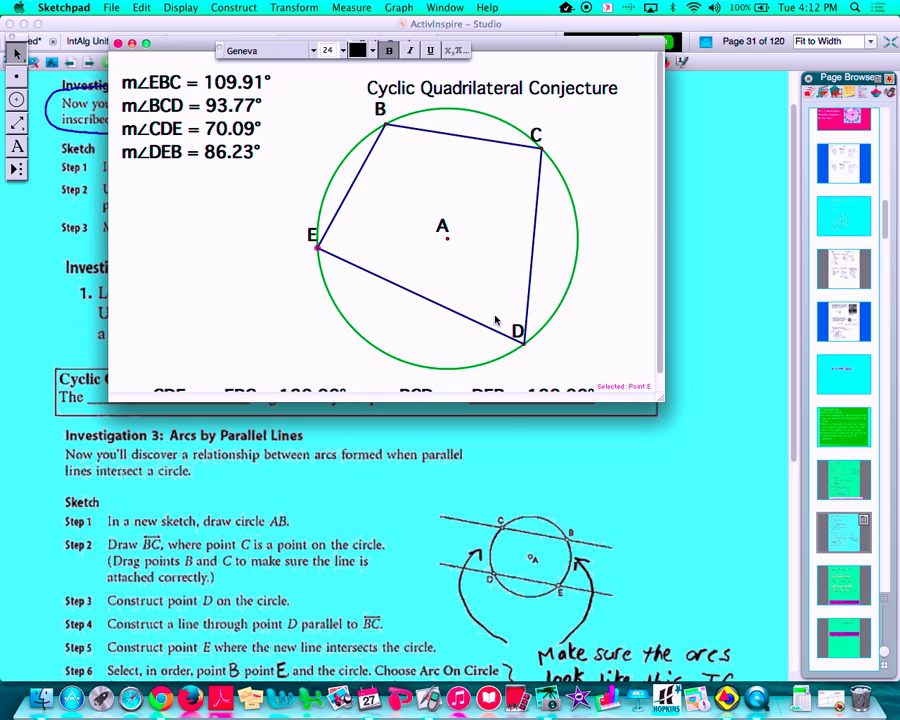
drag(316, 247, 316, 300)
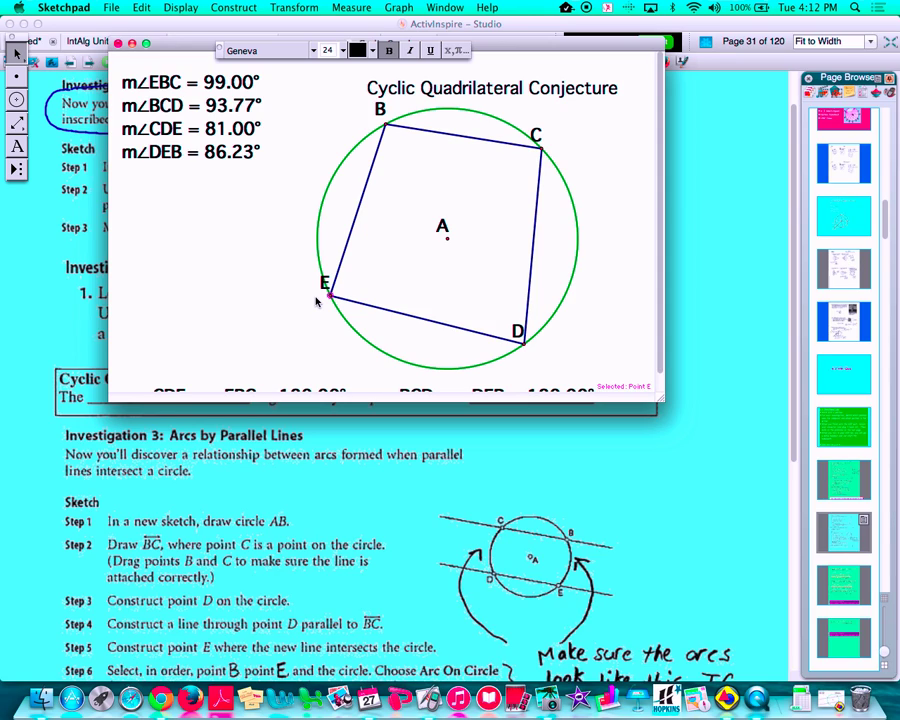
click(546, 151)
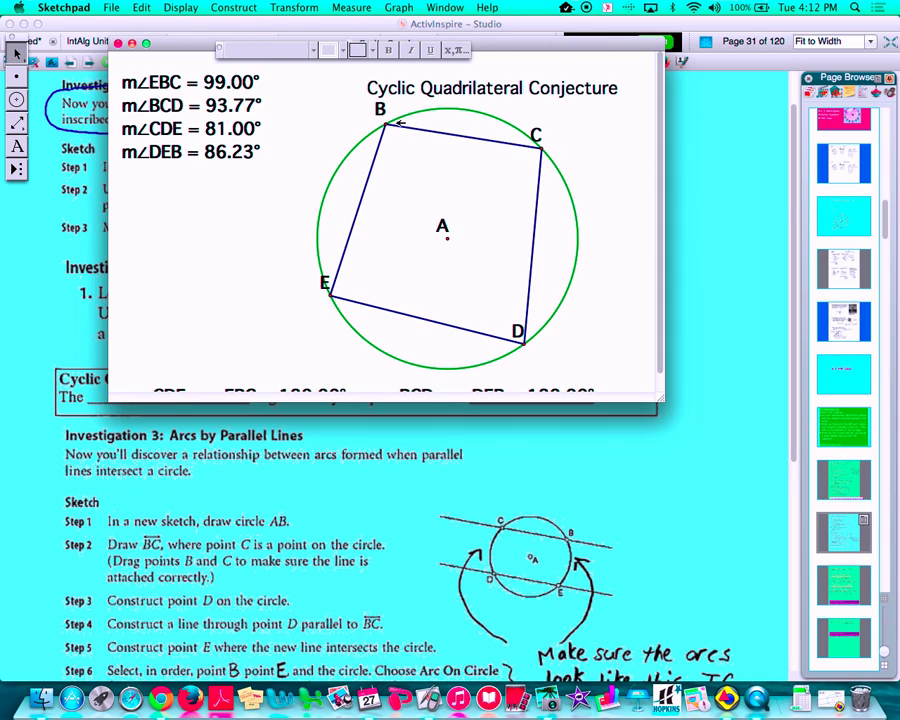
Drag points B and D until ∠BCD is 119.91° and ∠DEB 60.09°, showing the 180.00° sum
drag(383, 123, 354, 147)
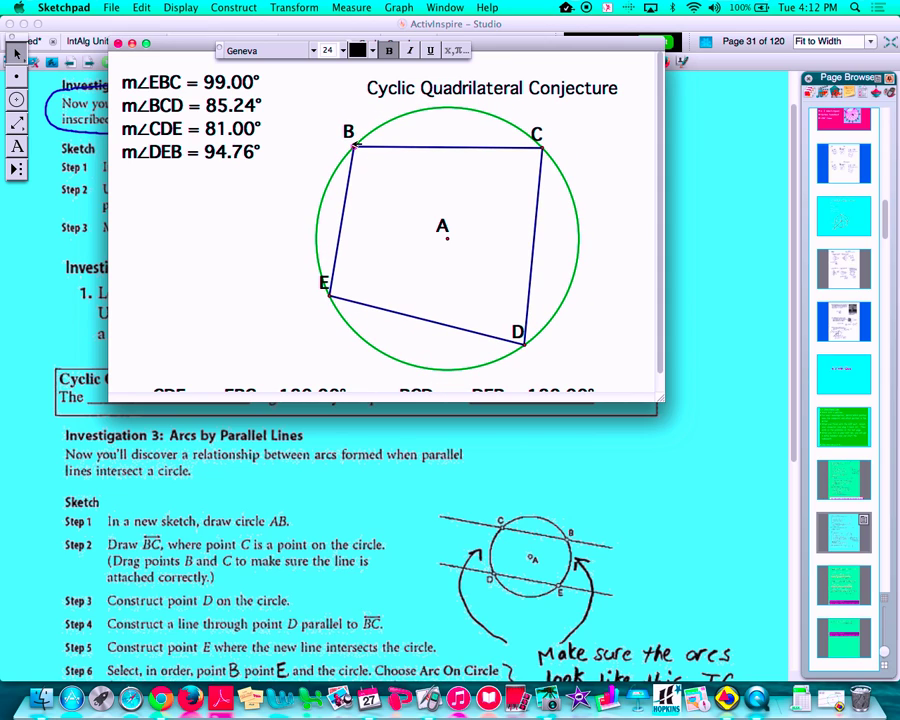
drag(524, 343, 548, 325)
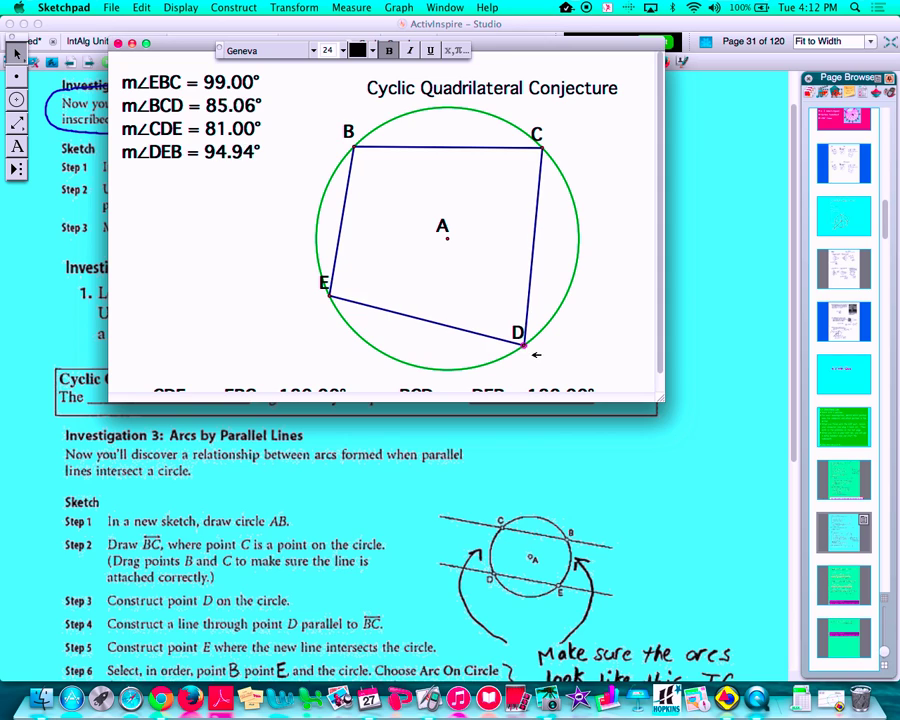
drag(567, 307, 566, 179)
drag(563, 173, 576, 230)
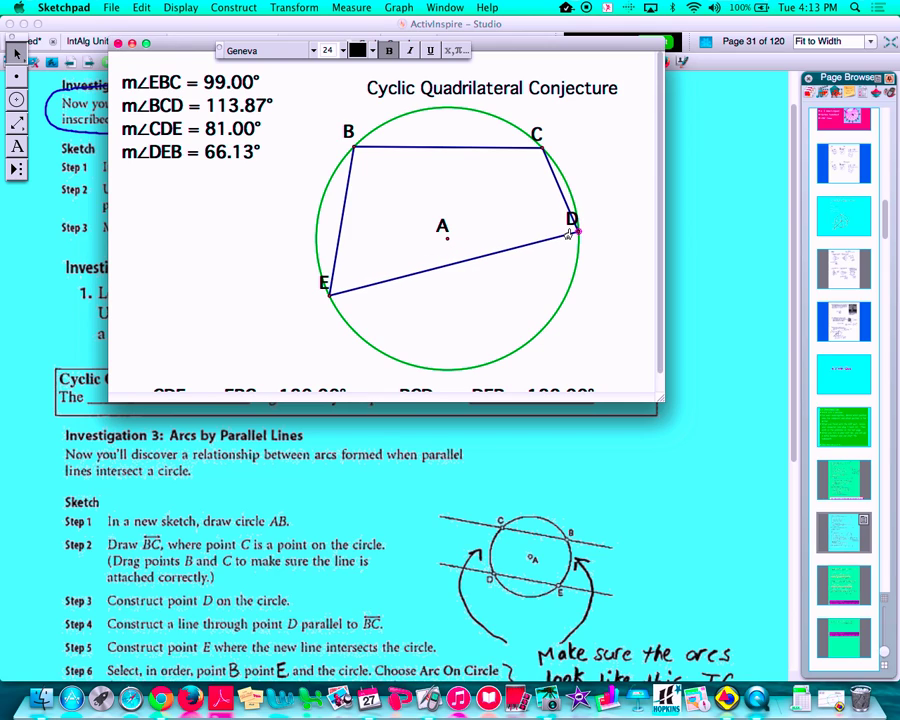
drag(578, 230, 575, 203)
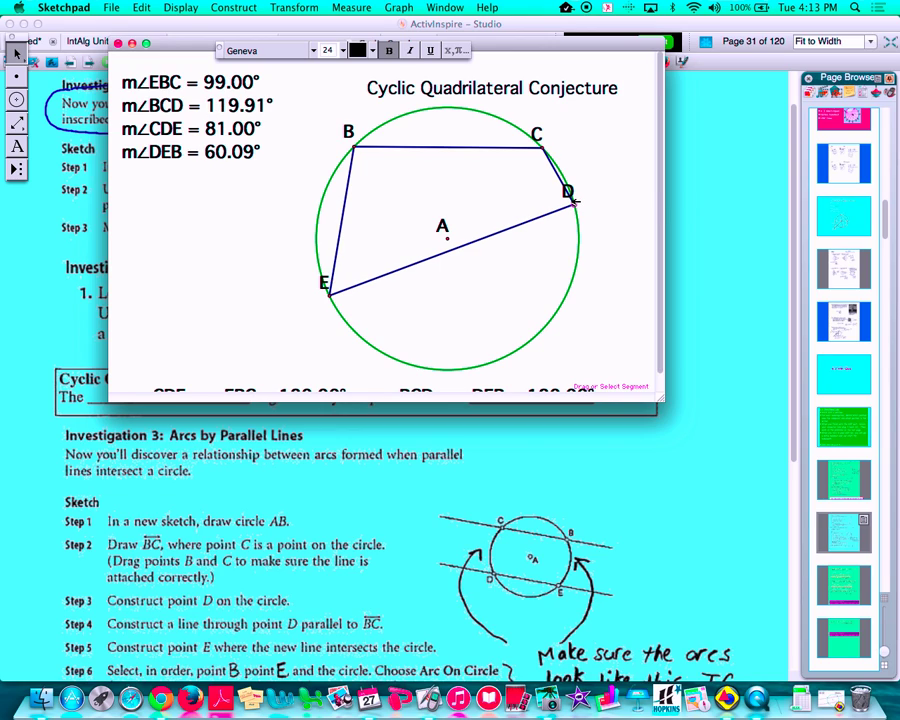
drag(252, 392, 252, 333)
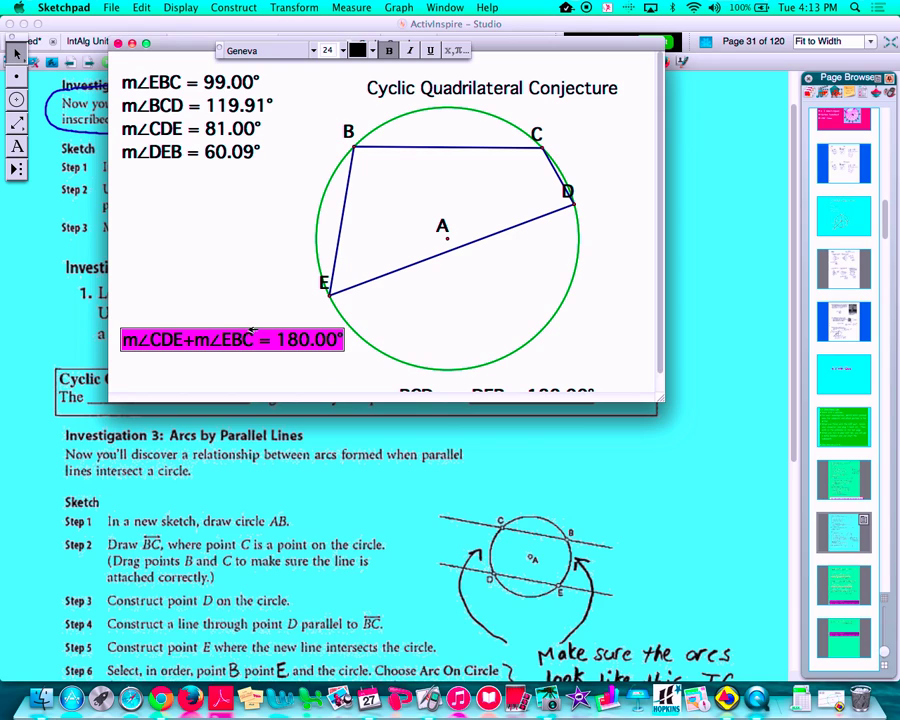
Reveal the m∠BCD+m∠DEB sum and drag E, D and C, with both sums staying 180.00°
drag(423, 383, 482, 321)
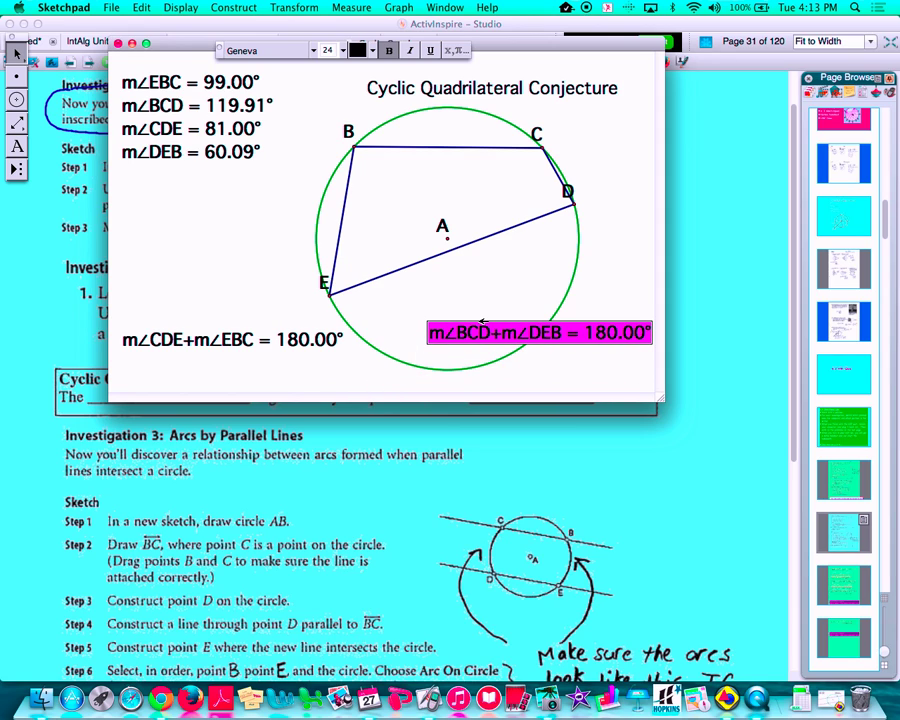
click(362, 368)
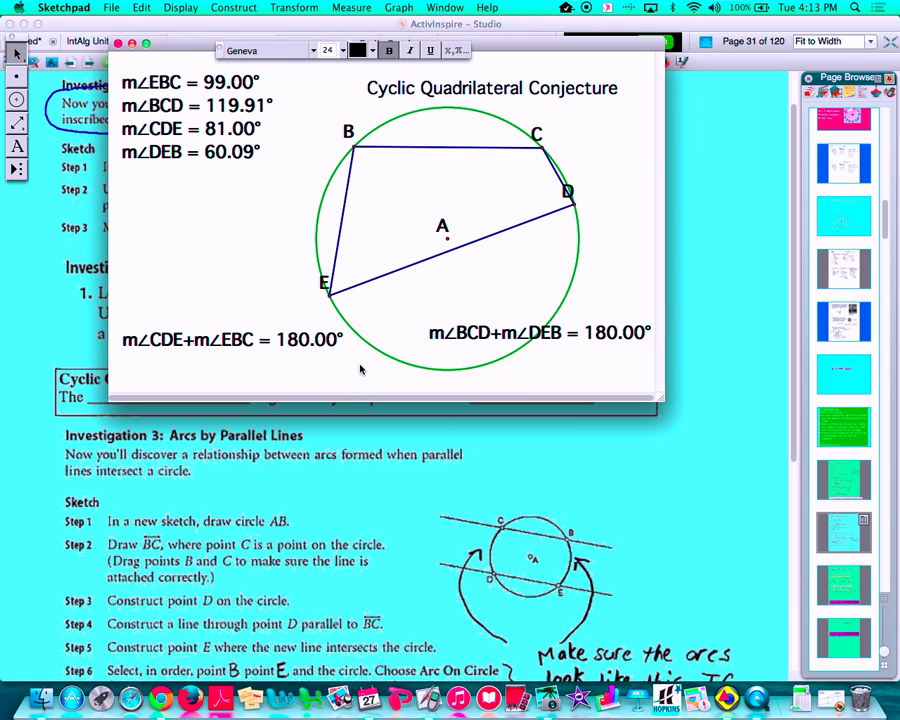
drag(328, 289, 297, 261)
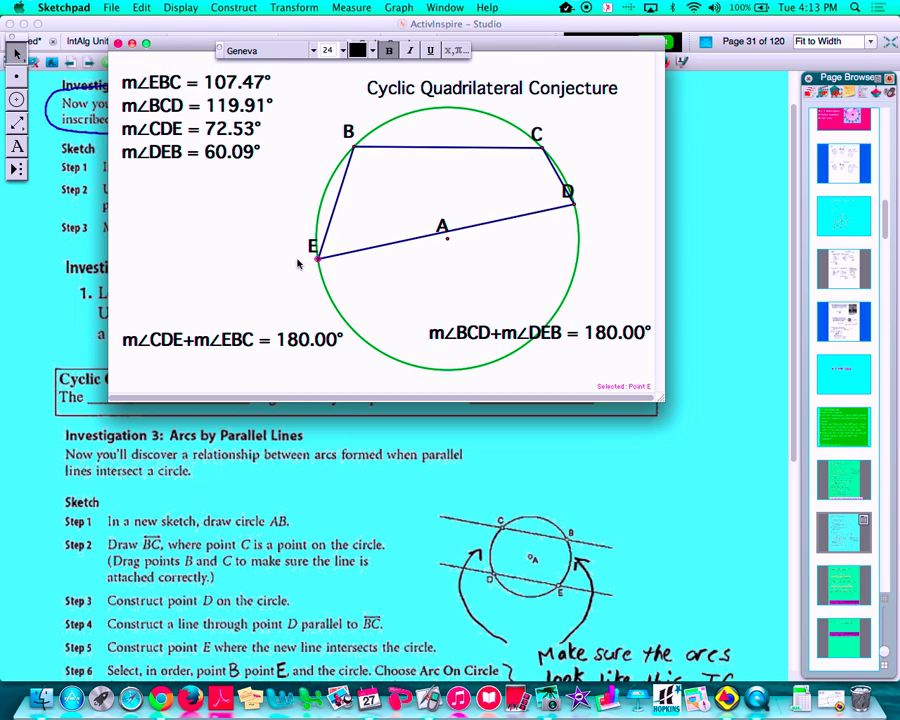
drag(573, 205, 575, 281)
mouse_move(541, 148)
mouse_down()
mouse_move(562, 157)
mouse_move(573, 215)
mouse_move(512, 124)
mouse_move(562, 176)
mouse_move(541, 146)
mouse_up()
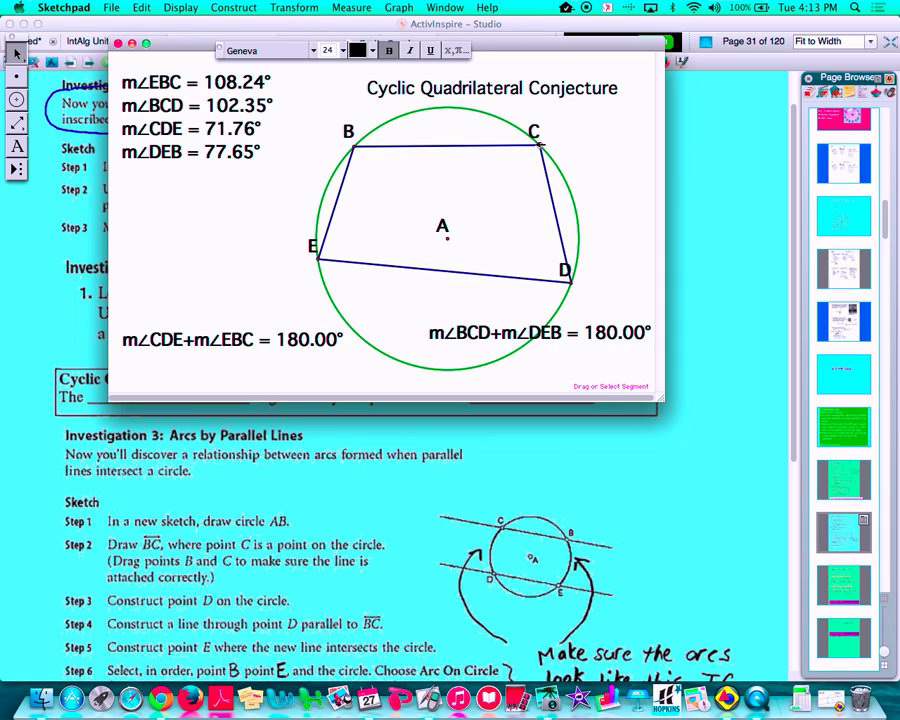
click(70, 325)
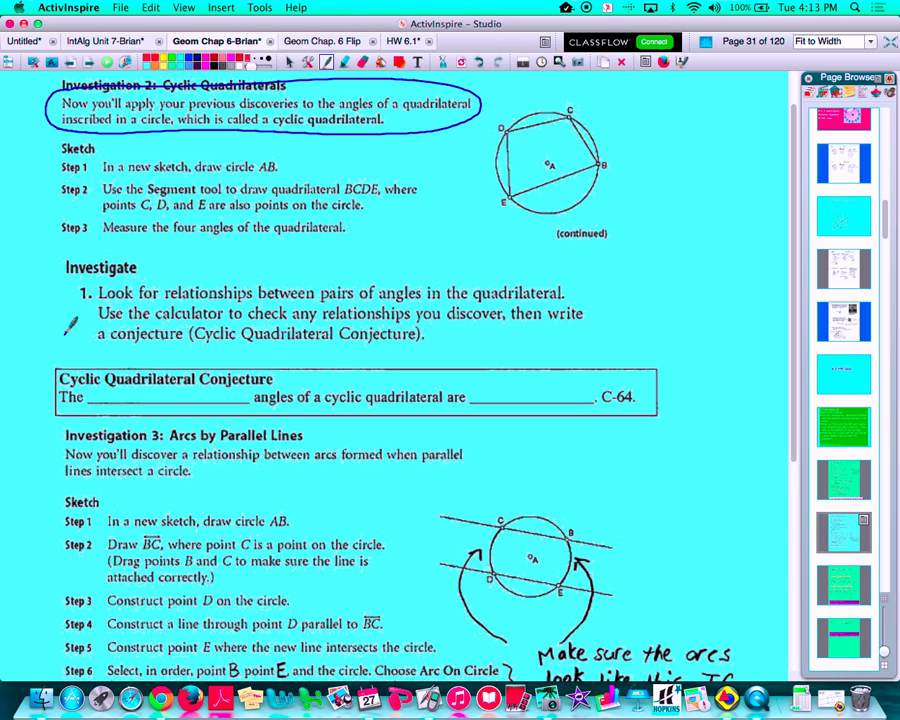
Write 'opposite' and 'supplementary' in the blanks and arc-mark angles E and C in blue
mouse_move(118, 384)
mouse_down()
mouse_move(167, 384)
mouse_move(178, 392)
mouse_move(205, 392)
mouse_up()
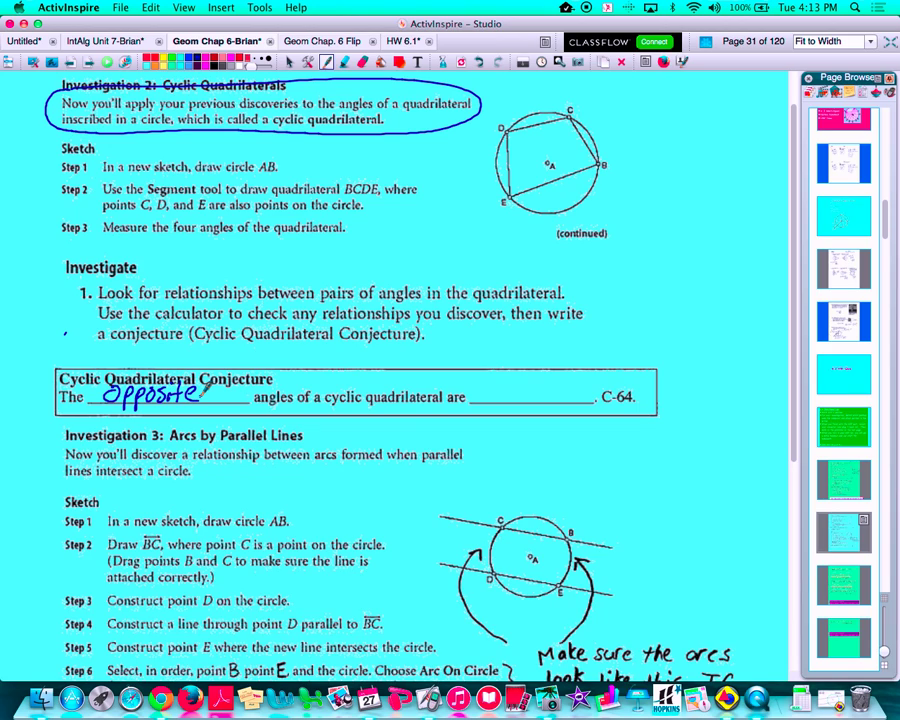
drag(511, 183, 523, 189)
drag(563, 117, 580, 120)
mouse_move(495, 388)
mouse_down()
mouse_move(484, 404)
mouse_move(503, 396)
mouse_up()
mouse_move(507, 393)
mouse_down()
mouse_move(532, 398)
mouse_move(548, 388)
mouse_move(590, 390)
mouse_move(606, 374)
mouse_move(655, 376)
mouse_up()
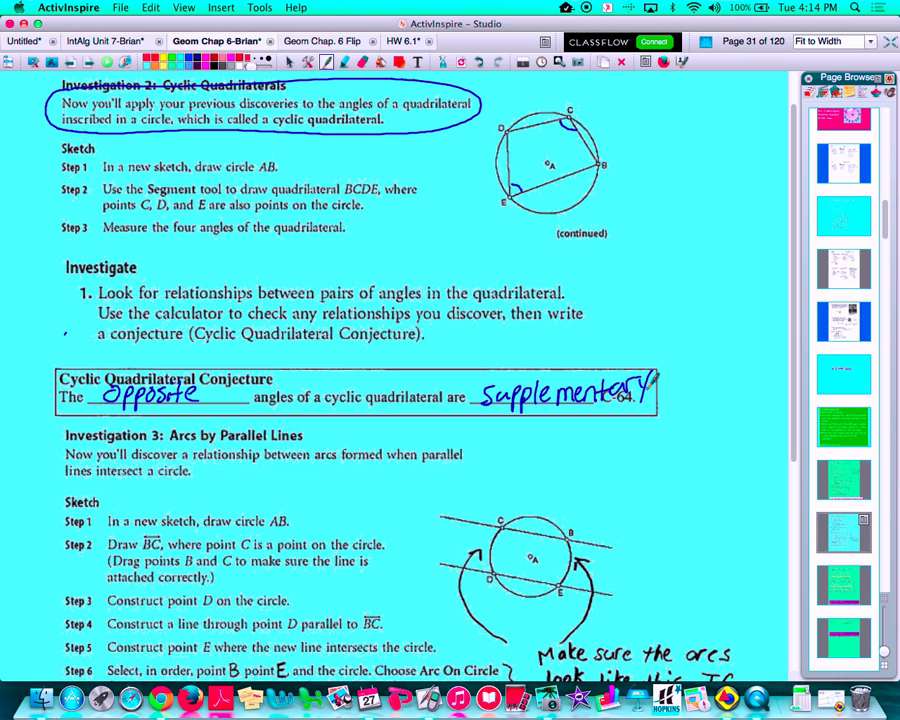
Mark angle B with a red arc on the diagram
click(148, 58)
drag(588, 154, 590, 166)
drag(792, 344, 787, 507)
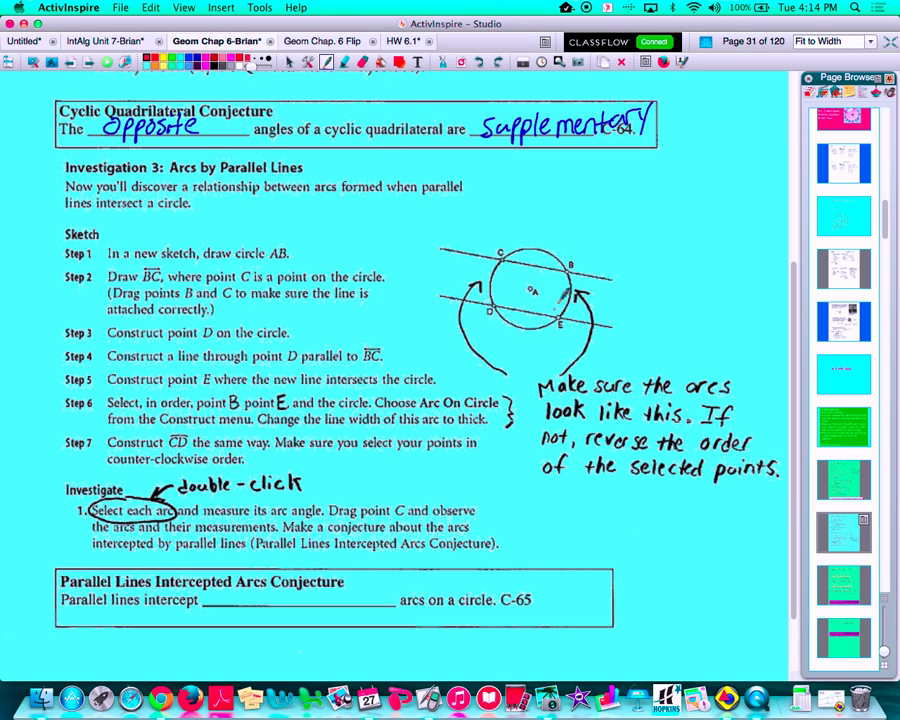
Trace arcs CD and BE in thick red ink, then open Para Lines Intercept Arcs.gsp
drag(502, 256, 491, 310)
mouse_move(571, 267)
mouse_down()
mouse_move(577, 299)
mouse_move(562, 316)
mouse_up()
click(836, 701)
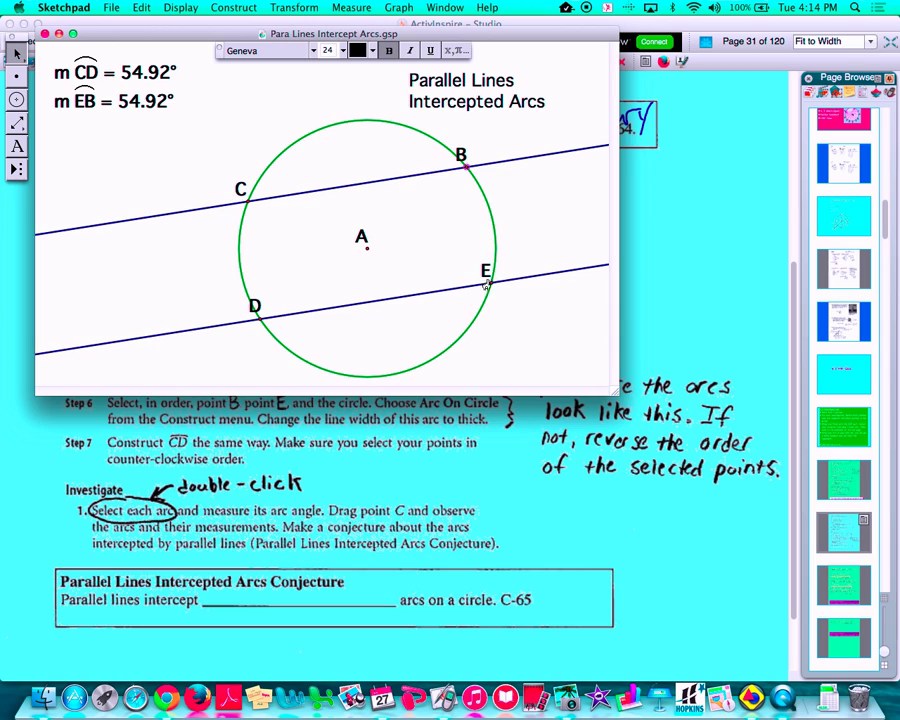
Drag points D, C and B until arcs CD and EB both read 48.93°
click(465, 167)
mouse_move(260, 318)
mouse_down()
mouse_move(256, 332)
mouse_move(250, 309)
mouse_up()
mouse_move(237, 206)
mouse_down()
mouse_move(234, 219)
mouse_move(246, 178)
mouse_move(285, 159)
mouse_move(268, 160)
mouse_move(255, 195)
mouse_move(295, 159)
mouse_move(330, 147)
mouse_move(299, 175)
mouse_move(277, 247)
mouse_move(310, 167)
mouse_move(273, 221)
mouse_move(315, 157)
mouse_move(288, 202)
mouse_up()
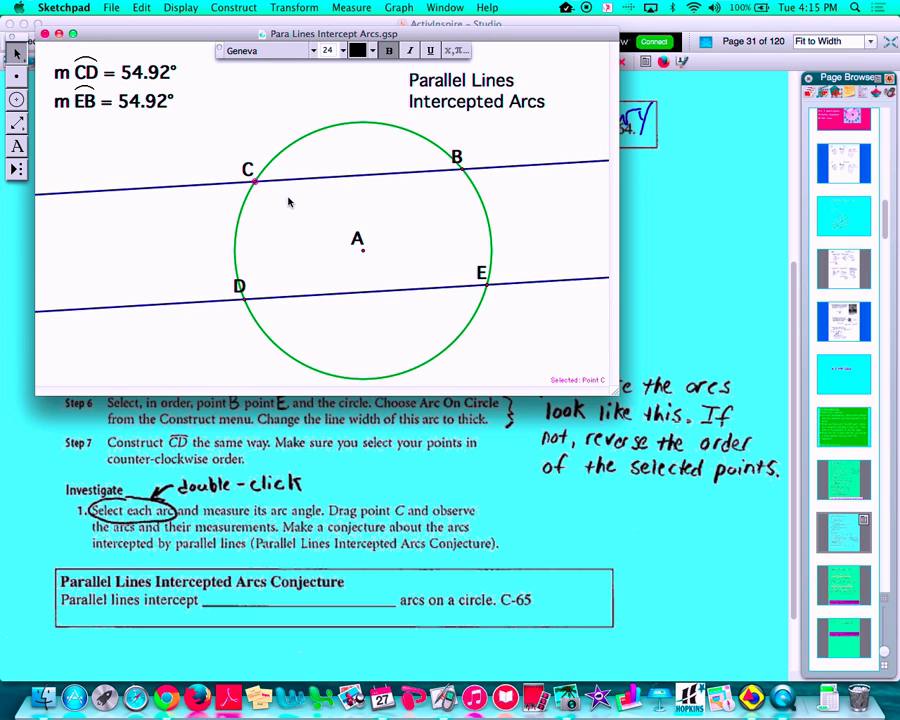
drag(457, 157, 481, 172)
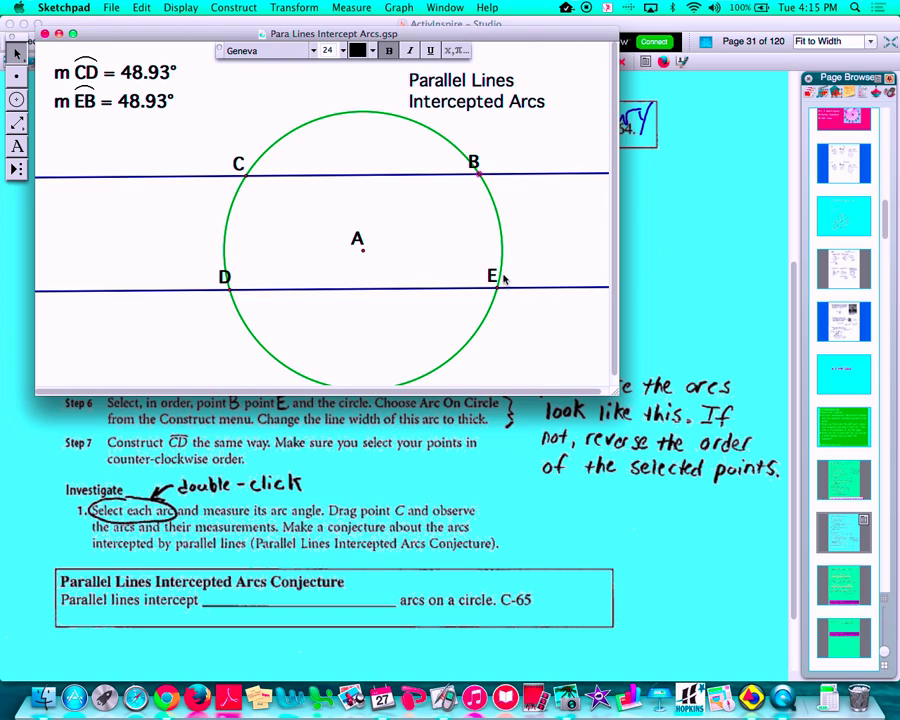
mouse_move(496, 286)
mouse_down()
mouse_move(494, 252)
mouse_move(500, 279)
mouse_up()
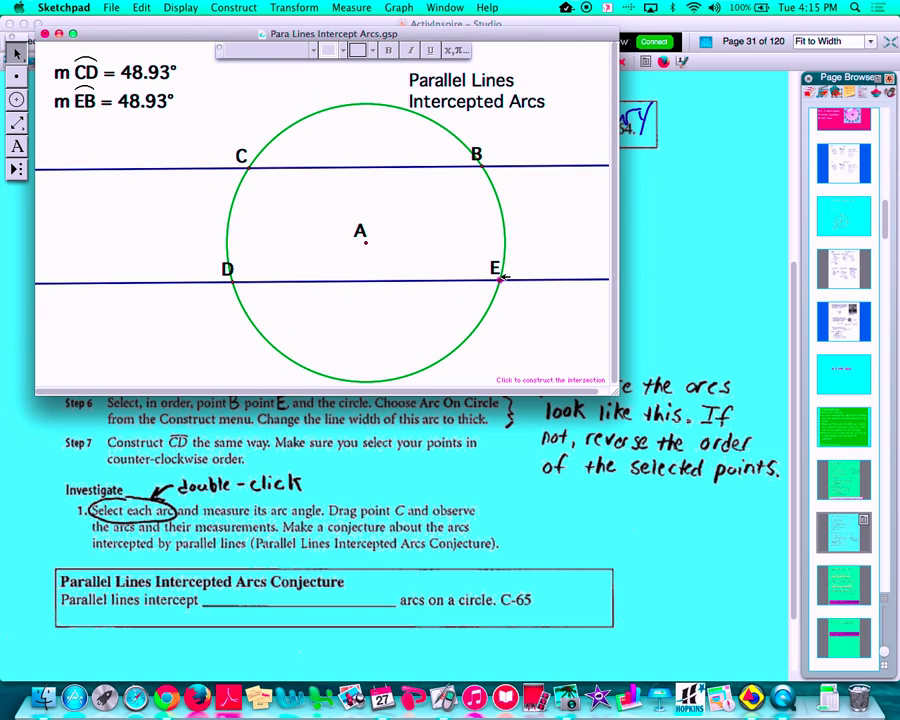
click(483, 483)
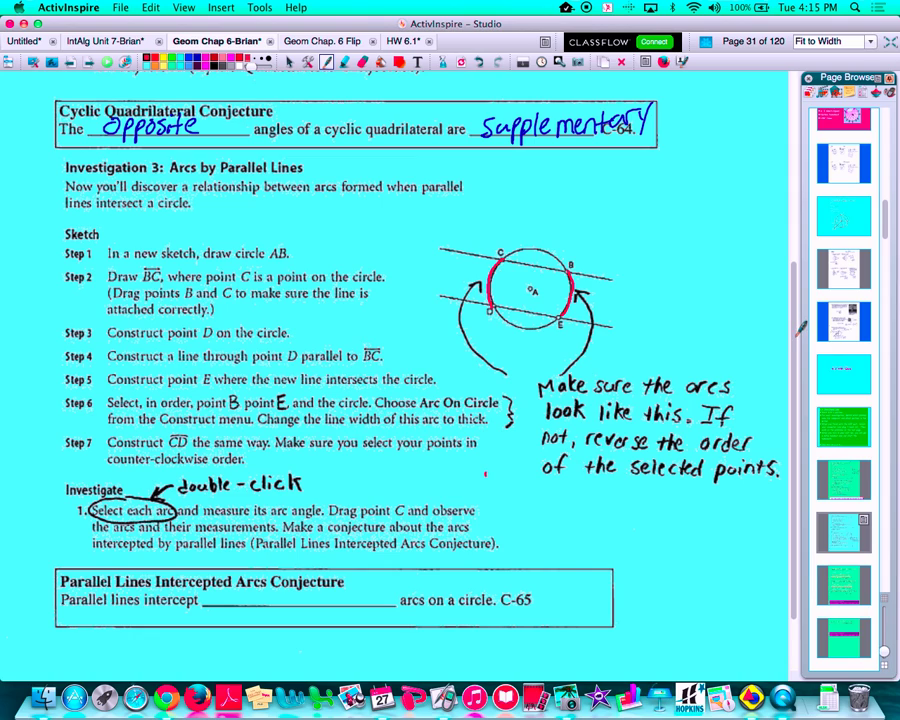
Handwrite 'congruent' in red in the Parallel Lines Intercepted Arcs Conjecture blank
scroll(490, 467, down, 3)
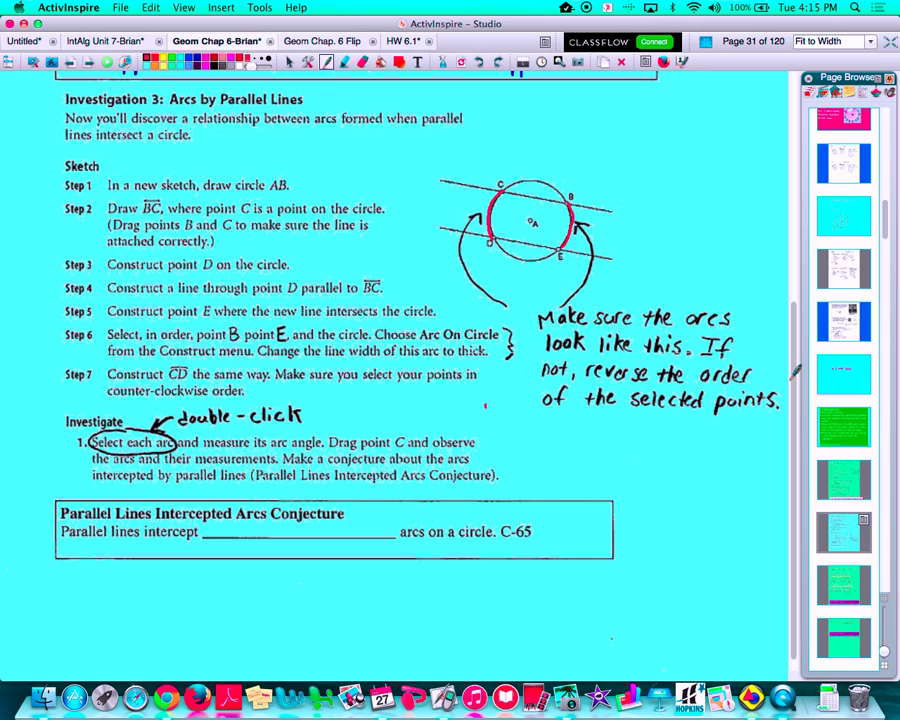
mouse_move(238, 526)
mouse_down()
mouse_move(236, 539)
mouse_move(263, 524)
mouse_move(272, 545)
mouse_move(288, 524)
mouse_up()
mouse_move(298, 528)
mouse_down()
mouse_move(344, 501)
mouse_move(338, 533)
mouse_up()
drag(329, 521, 345, 518)
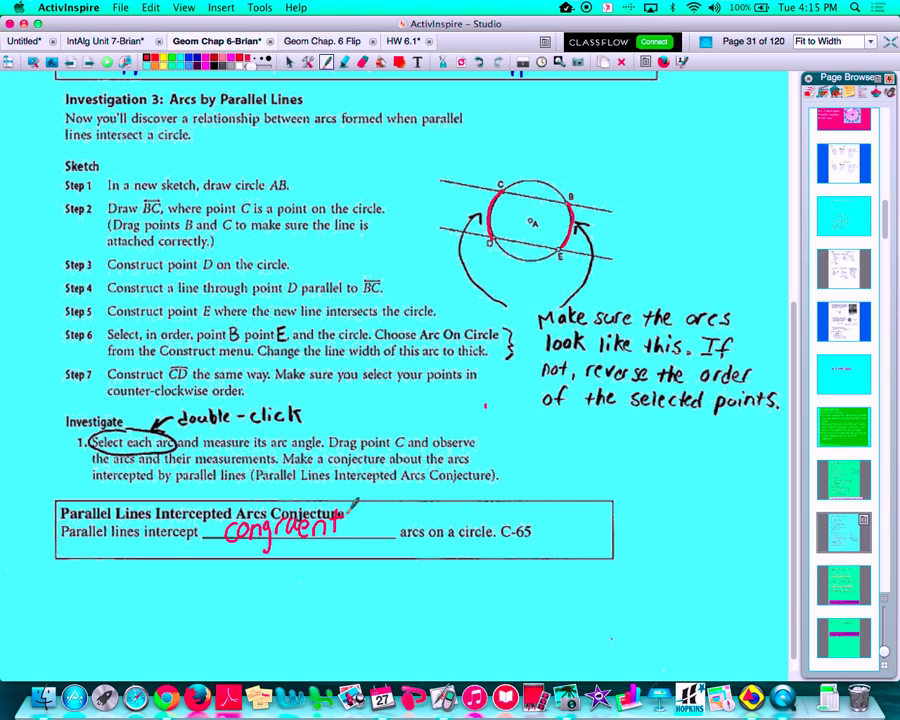